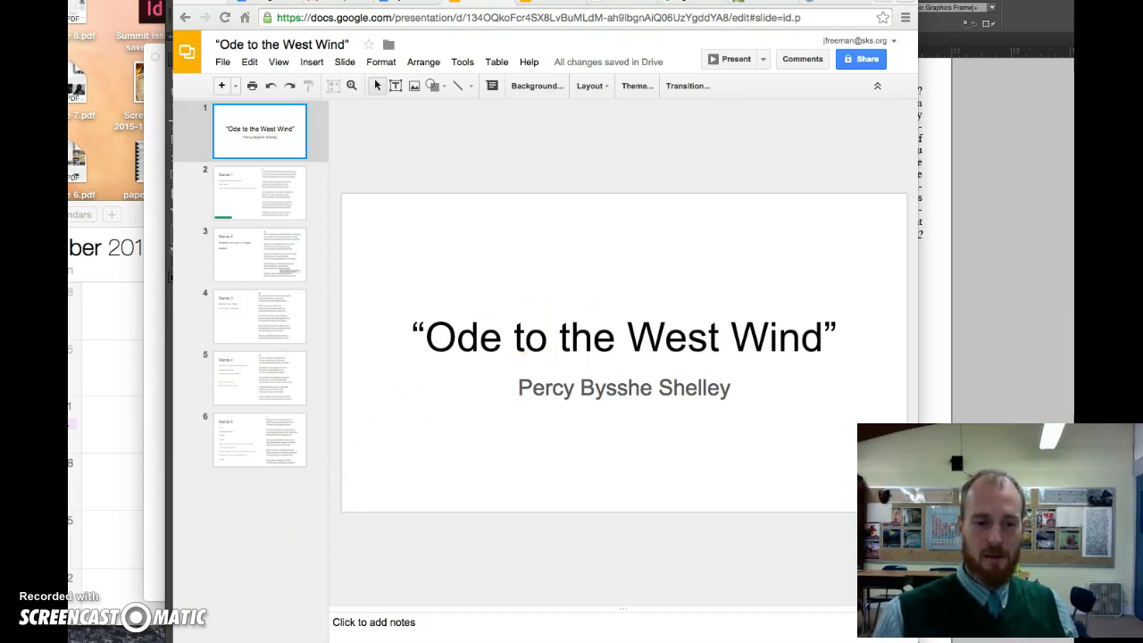
scroll(577, 397, down, 1)
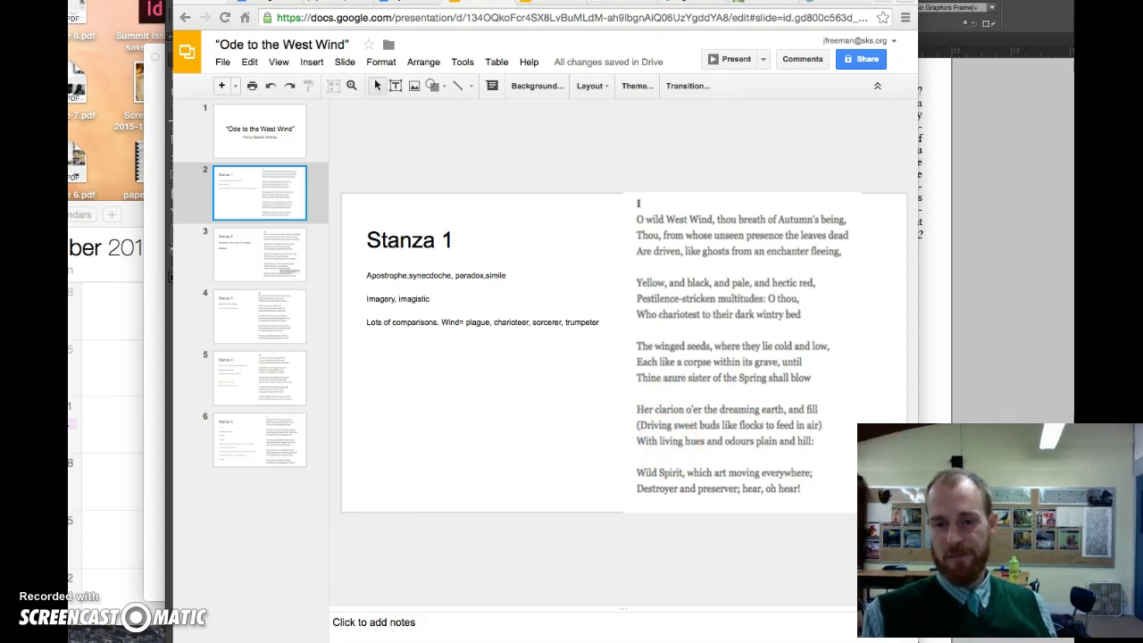
Advance the filmstrip from the Stanza 2 notes to the Stanza 3 slide on Baiae's Bay
key(Down)
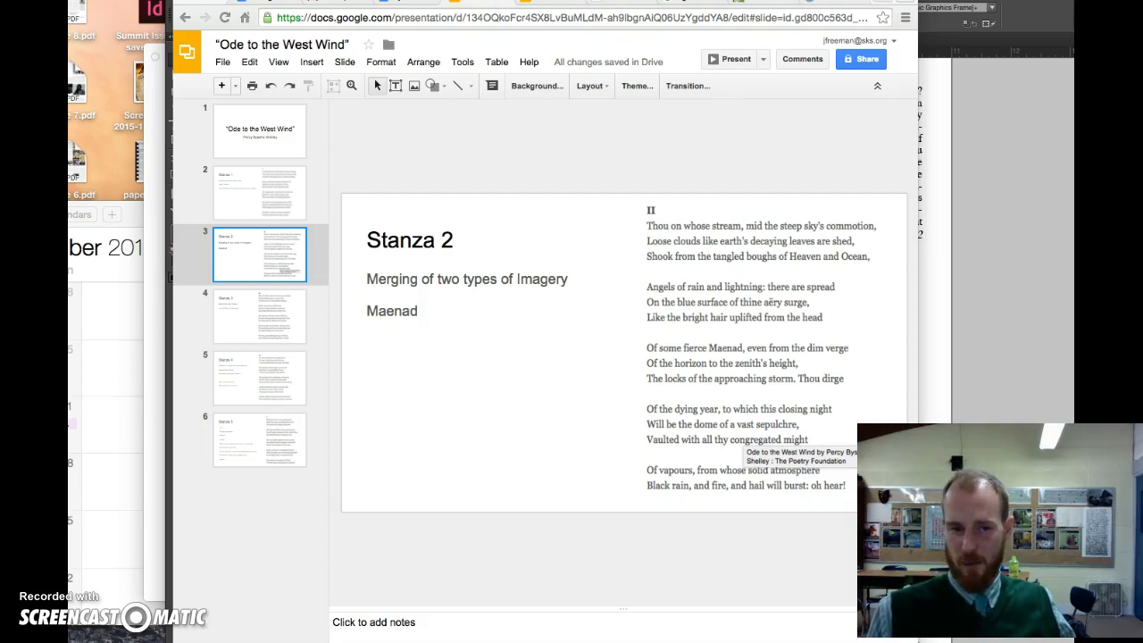
key(Down)
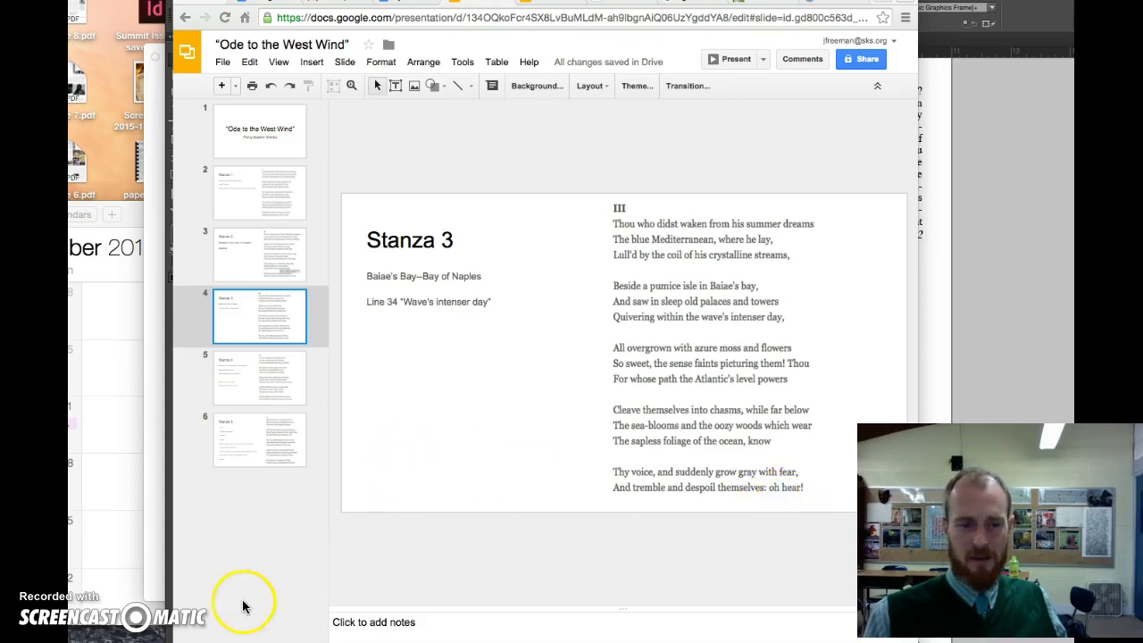
key(Down)
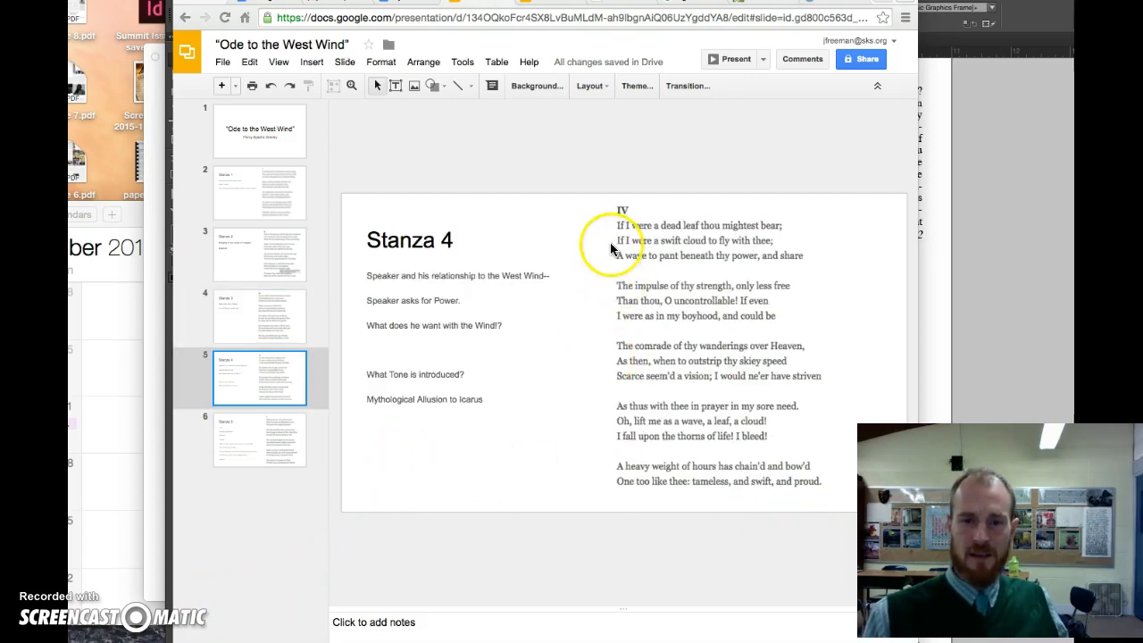